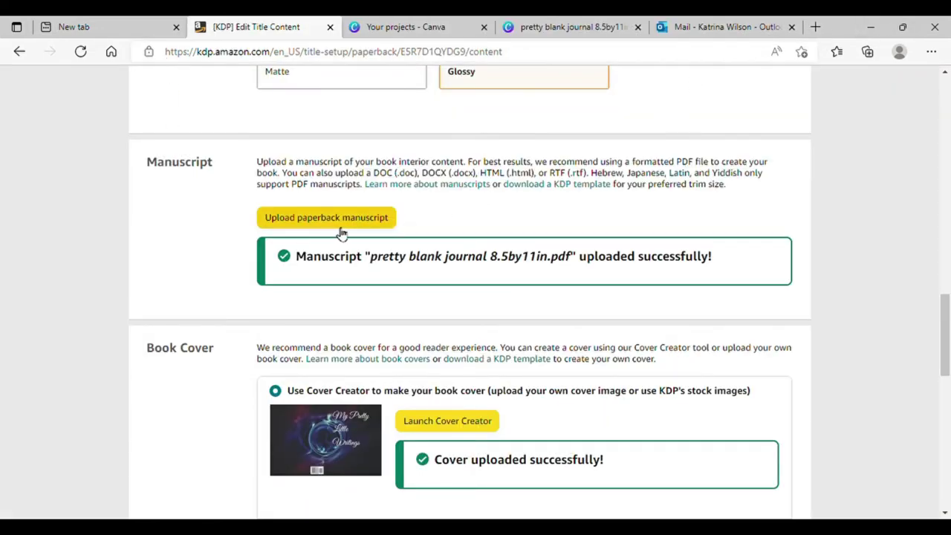
Scroll to Book Preview and launch the Print Previewer on the wraparound cover.
{"action": "left_click", "coordinate": [944, 513]}
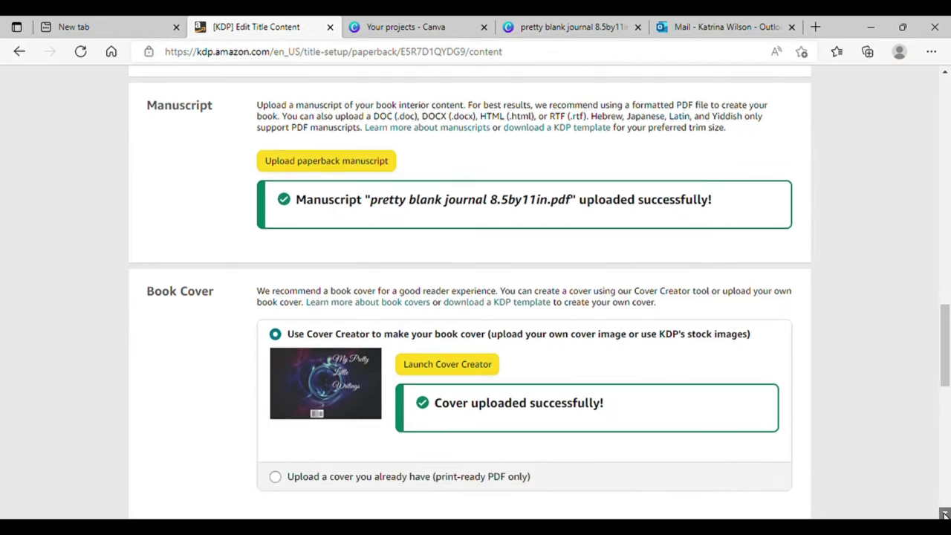
{"action": "left_click", "coordinate": [945, 513]}
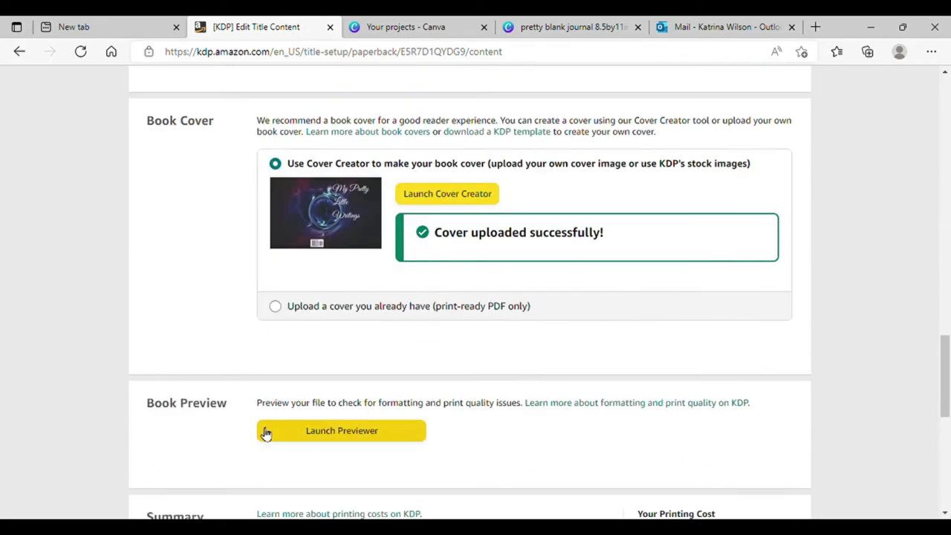
{"action": "left_click", "coordinate": [317, 436]}
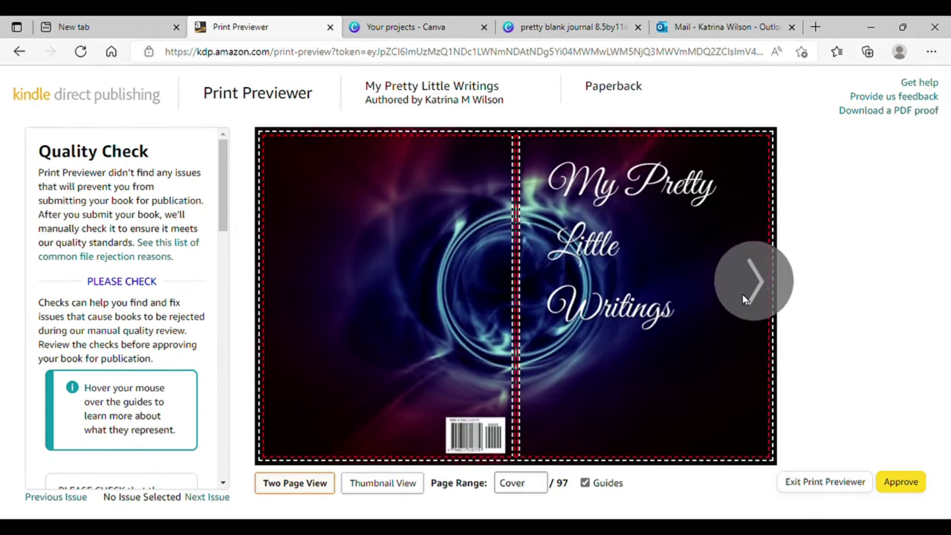
Advance the previewer past the first interior page to pages 2–3.
{"action": "left_click", "coordinate": [743, 297]}
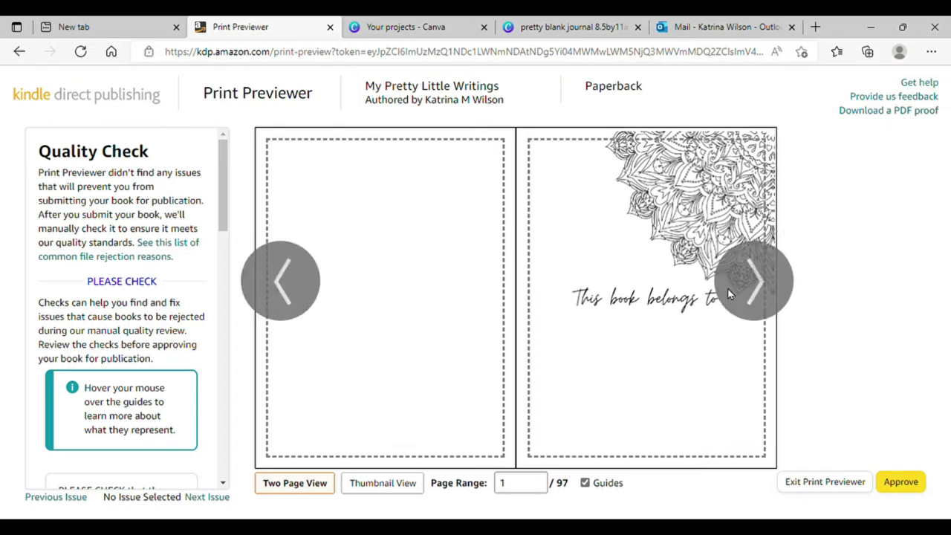
{"action": "left_click", "coordinate": [744, 295]}
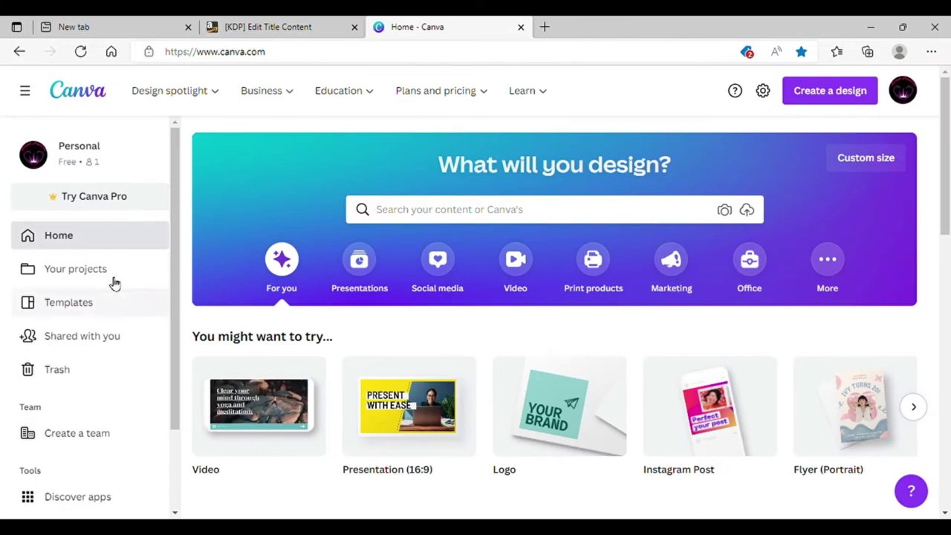
Open the 'pretty blank journal 8.5by11in' design from Your projects.
{"action": "left_click", "coordinate": [110, 273]}
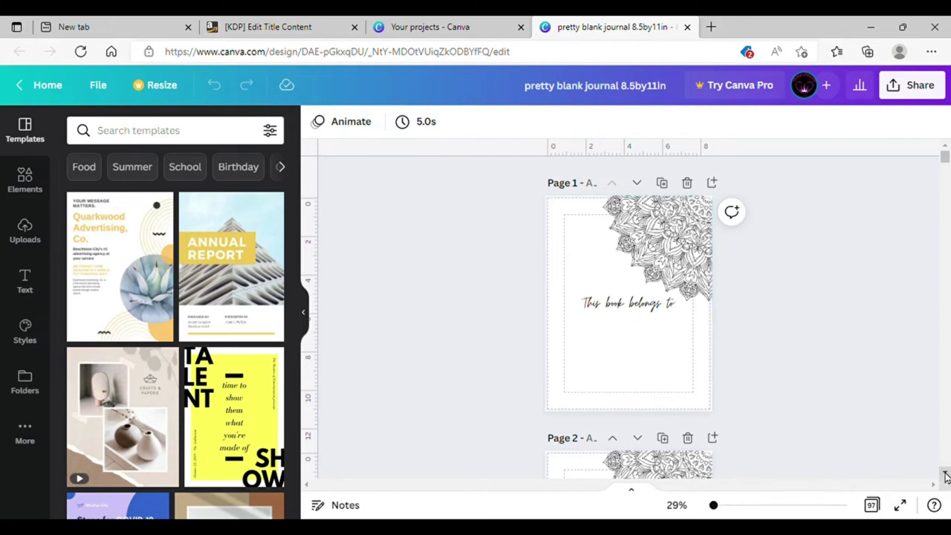
Detach the page-1 mandala image from the page background.
{"action": "left_click", "coordinate": [671, 267]}
{"action": "right_click", "coordinate": [671, 266]}
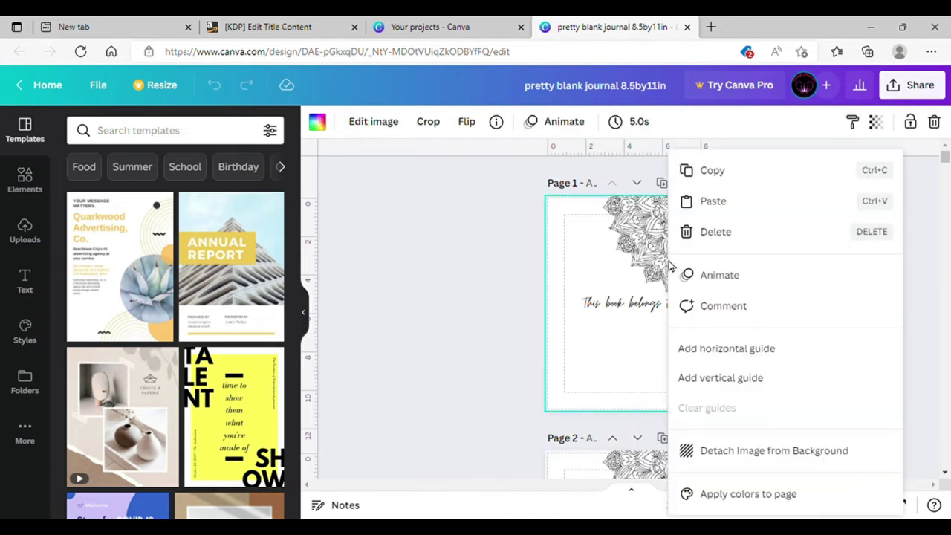
{"action": "left_click", "coordinate": [757, 452]}
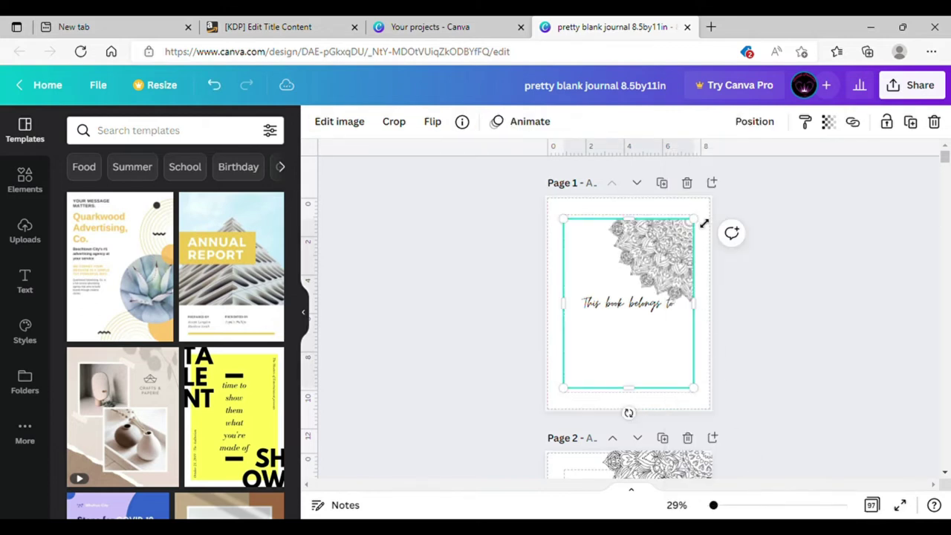
Enlarge the mandala to about 9.3 × 12 in, past all page edges.
{"action": "left_click_drag", "start_coordinate": [704, 226], "coordinate": [732, 200]}
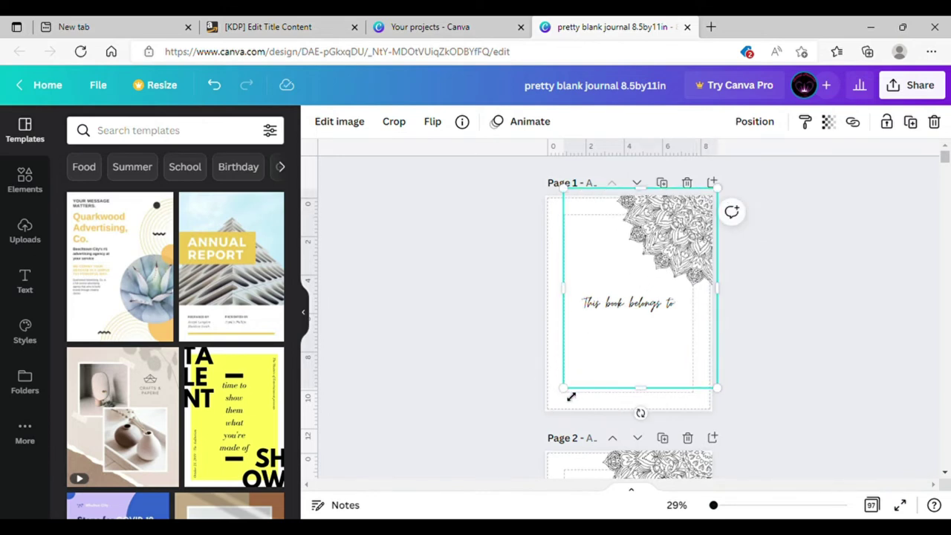
{"action": "left_click_drag", "start_coordinate": [571, 397], "coordinate": [550, 431]}
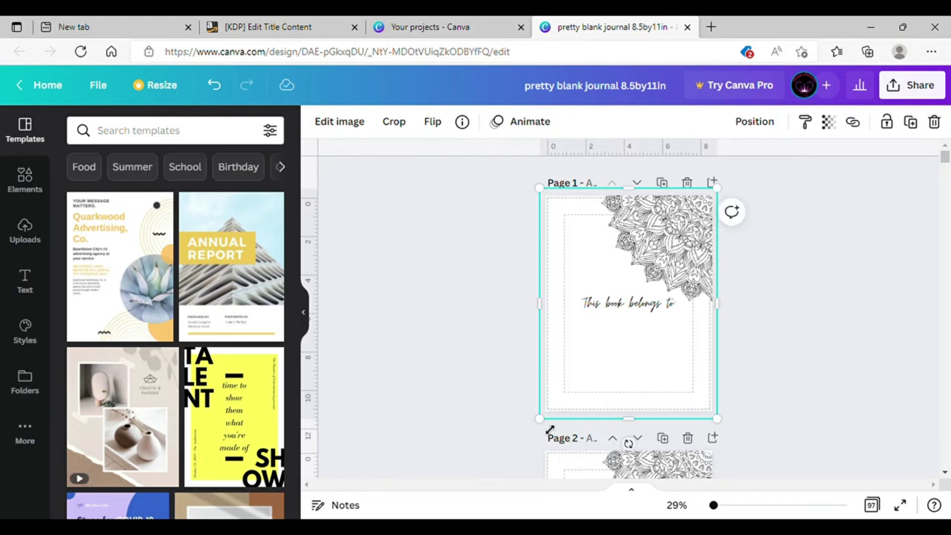
{"action": "left_click", "coordinate": [835, 380]}
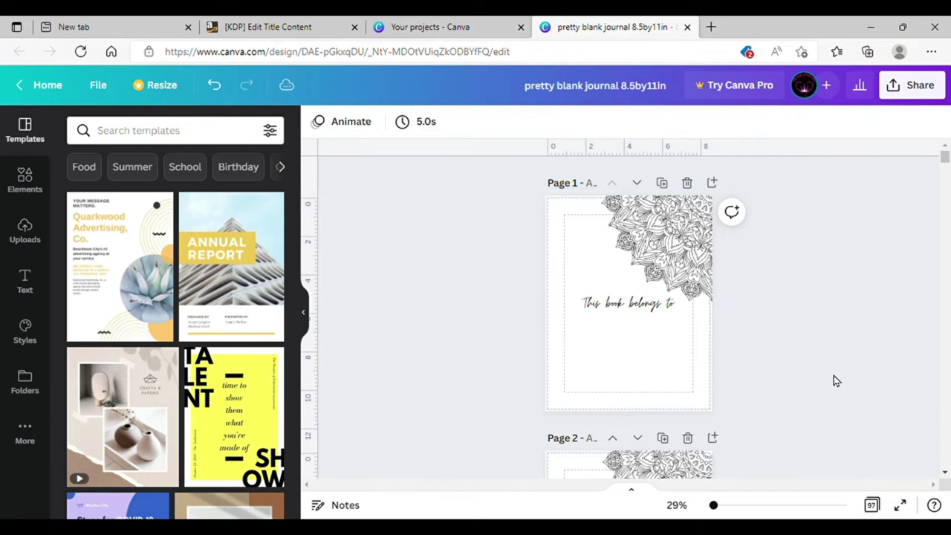
Open the Share options for the updated journal design.
{"action": "left_click", "coordinate": [945, 475]}
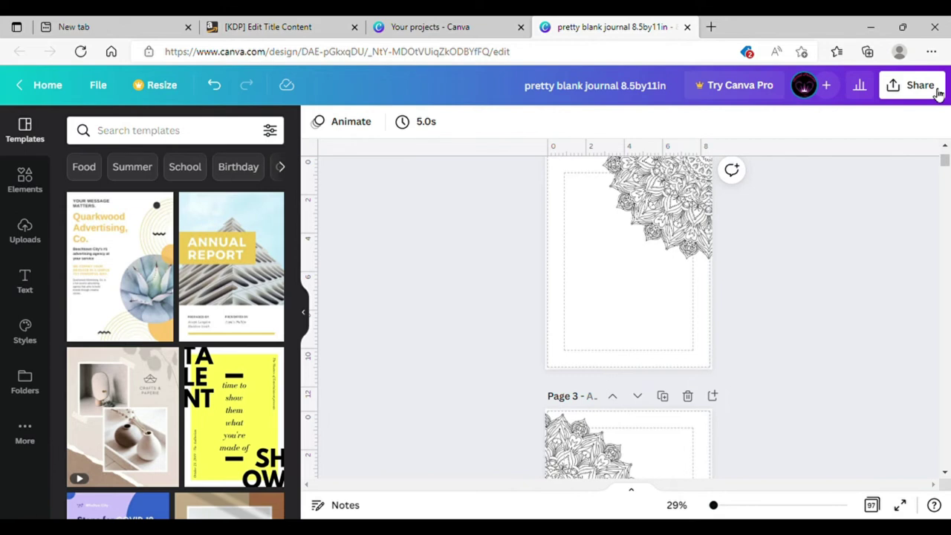
{"action": "left_click", "coordinate": [938, 90]}
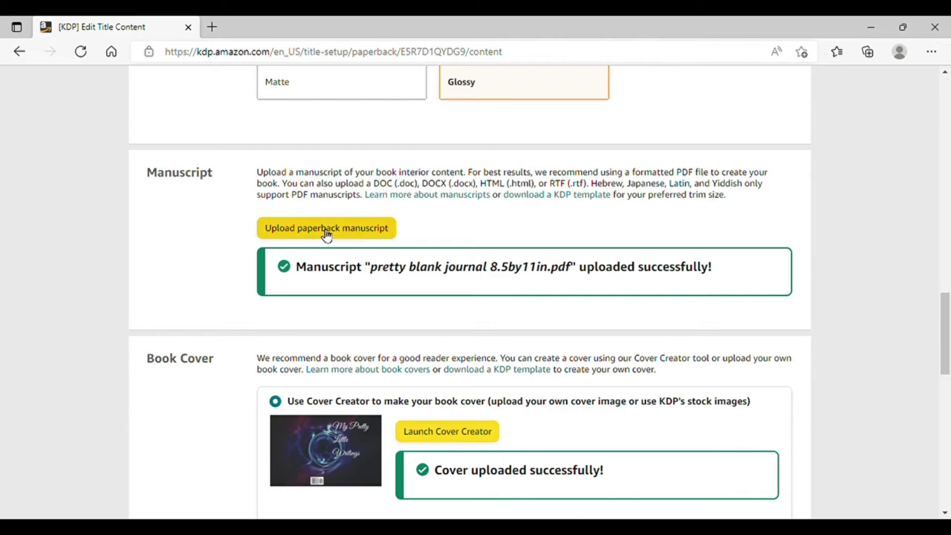
Choose the new PDF as the replacement paperback manuscript and start uploading.
{"action": "left_click", "coordinate": [324, 232]}
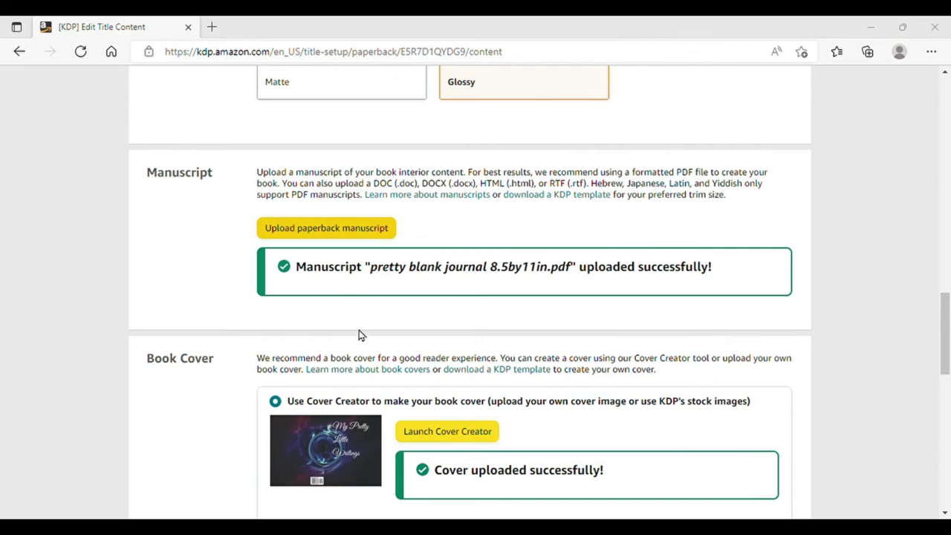
{"action": "key", "text": "Return"}
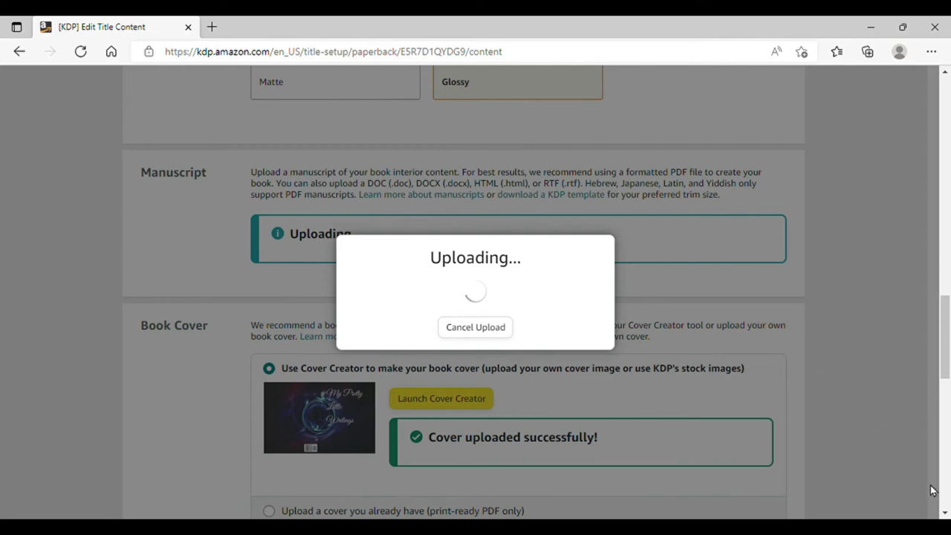
Scroll down toward Book Preview while the replacement manuscript uploads.
{"action": "left_click", "coordinate": [946, 514]}
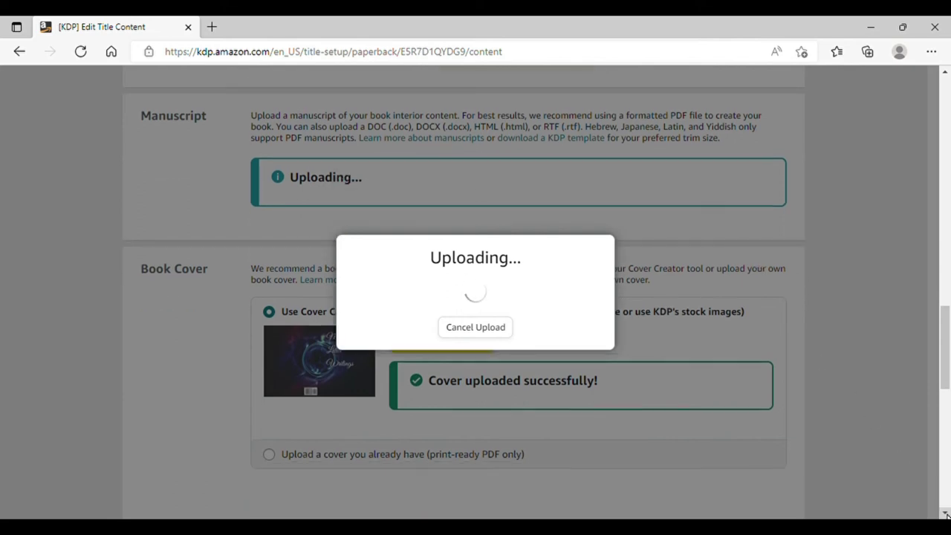